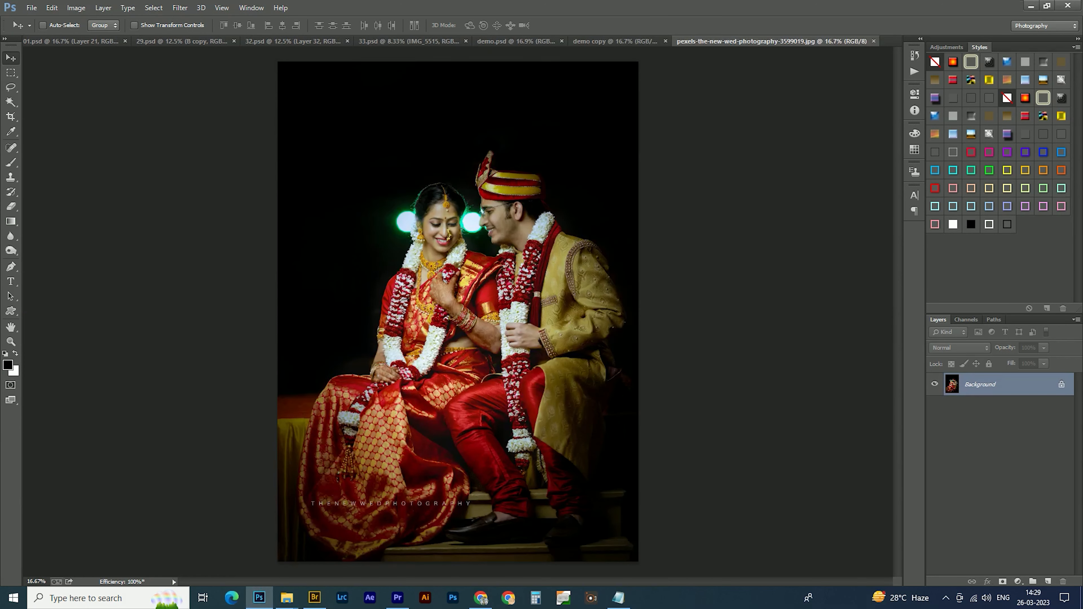
- Brighten the couple photo with the Camera Raw filter: exposure +0.90, contrast +18, shadows +29, whites -69
click(179, 8)
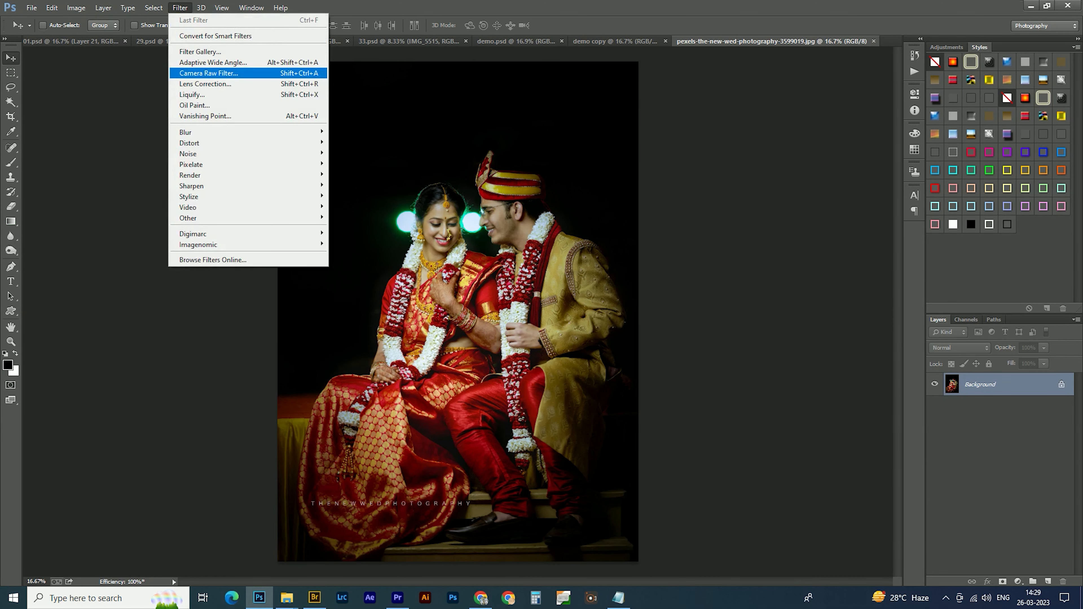
click(200, 74)
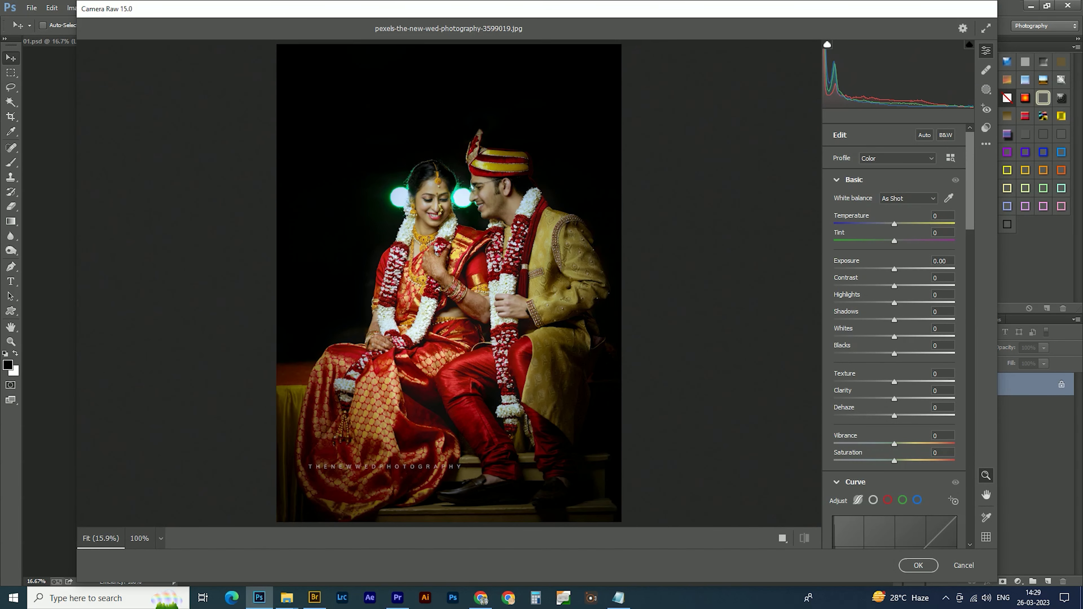
drag(894, 269, 853, 336)
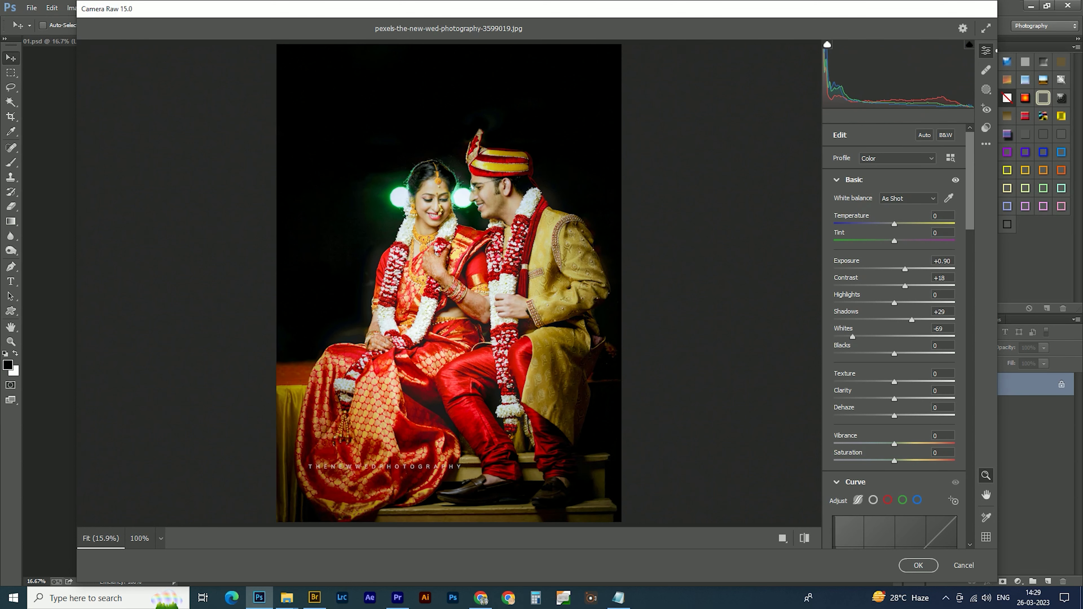
click(918, 566)
- Copy the whole couple photo and close its document without saving
key(ctrl+a)
key(ctrl+w)
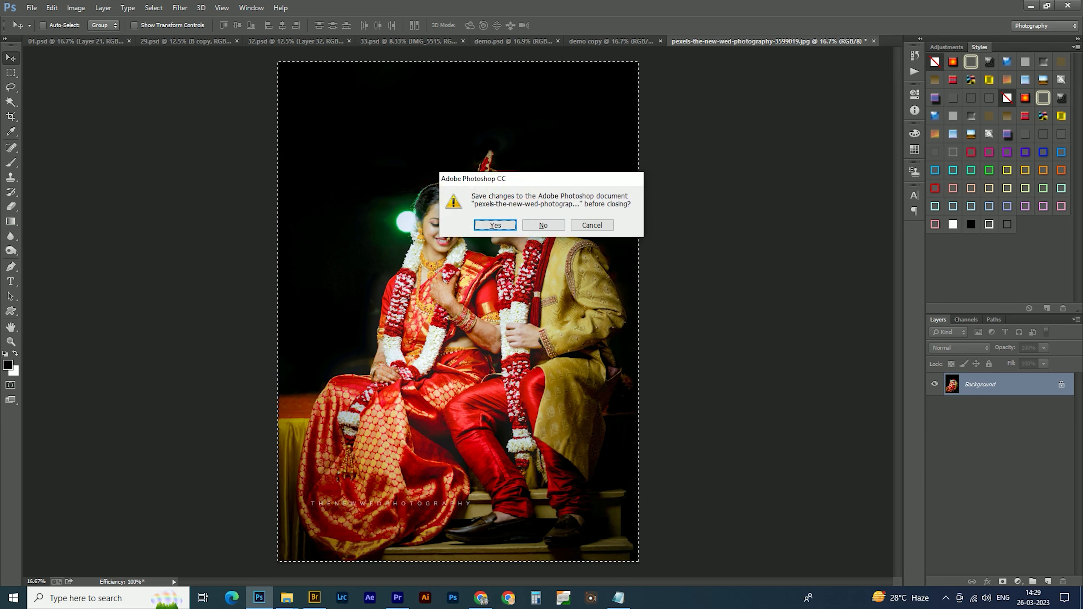
key(n)
- Paste the couple photo into the demo copy spread, scale it down and place it at the spread's right end
key(Tab)
key(ctrl+v)
key(ctrl+t)
drag(567, 282, 788, 217)
drag(600, 90, 649, 159)
drag(780, 299, 829, 301)
key(Return)
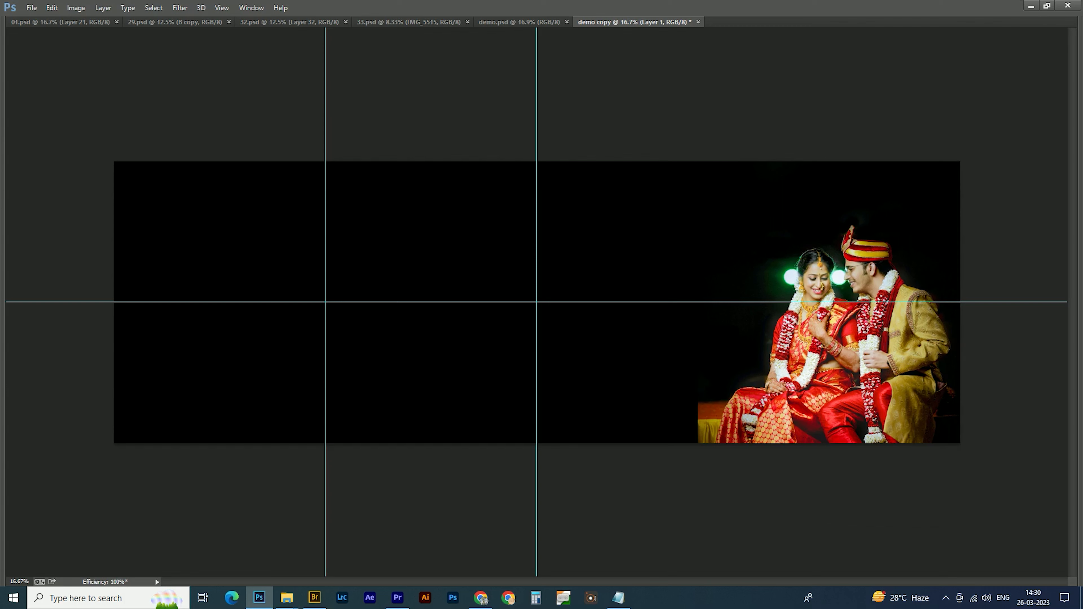
- Add a layer mask to the couple photo and fade its left edge into the black background with a 3000 px Eraser
key(Tab)
click(1002, 582)
key(e)
click(571, 397)
mouse_move(576, 426)
mouse_down()
mouse_move(591, 478)
mouse_move(614, 504)
mouse_move(743, 533)
mouse_up()
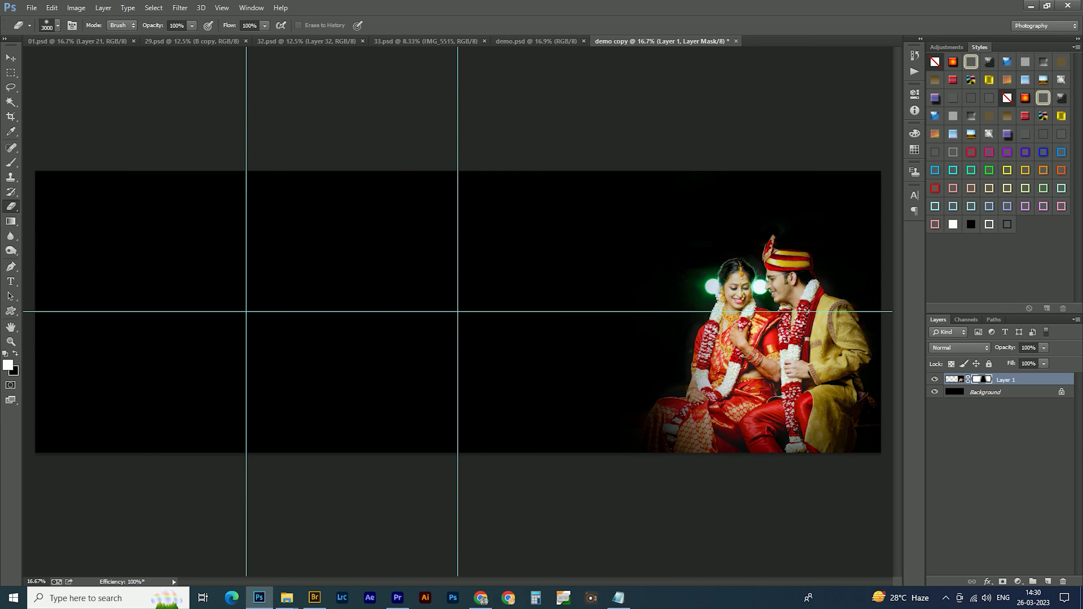
- Create a white rectangle on a new layer beside the couple, from the top edge down to about four fifths of the spread's height
key(m)
drag(493, 172, 640, 400)
key(ctrl+shift+n)
key(Return)
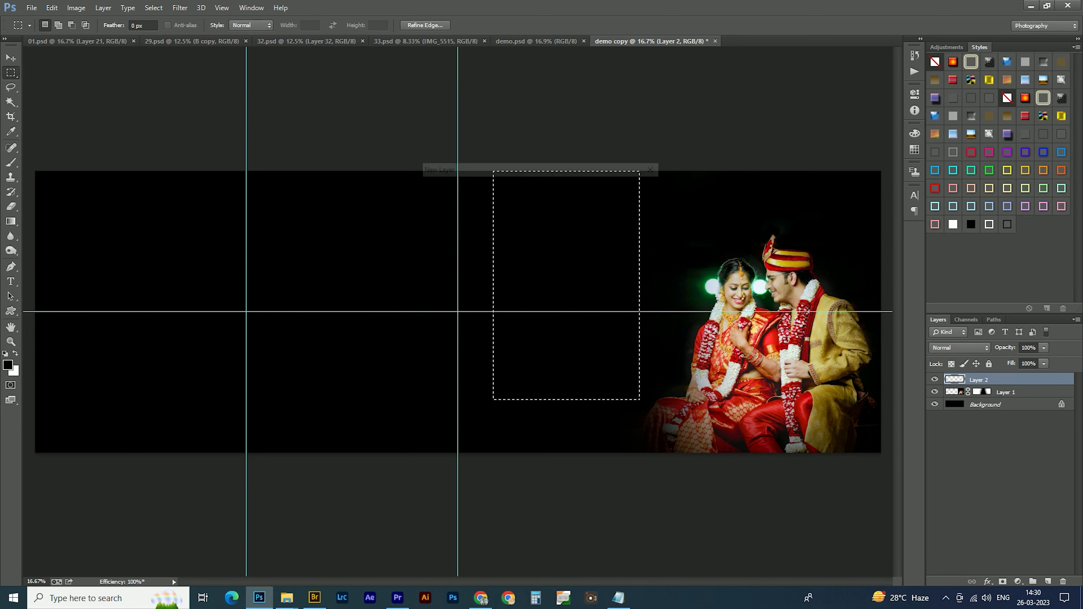
key(ctrl+BackSpace)
key(ctrl+d)
key(ctrl+bracketleft)
key(ctrl+bracketright)
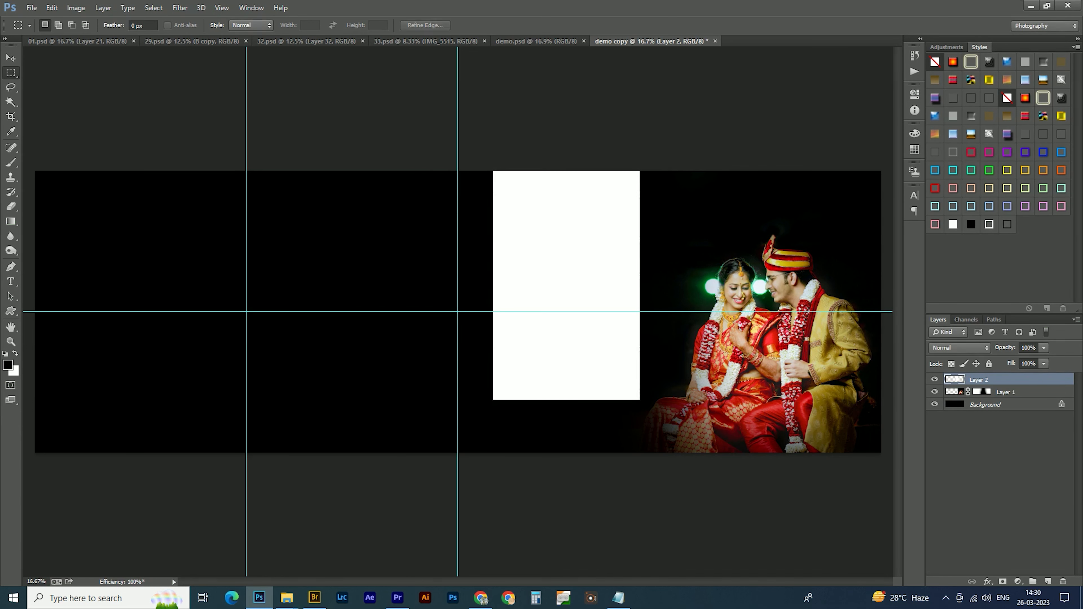
- Create a black box on a new layer inside the white panel's lower part and stretch its upper edge slightly upward
drag(503, 270, 630, 390)
key(ctrl+shift+n)
key(Return)
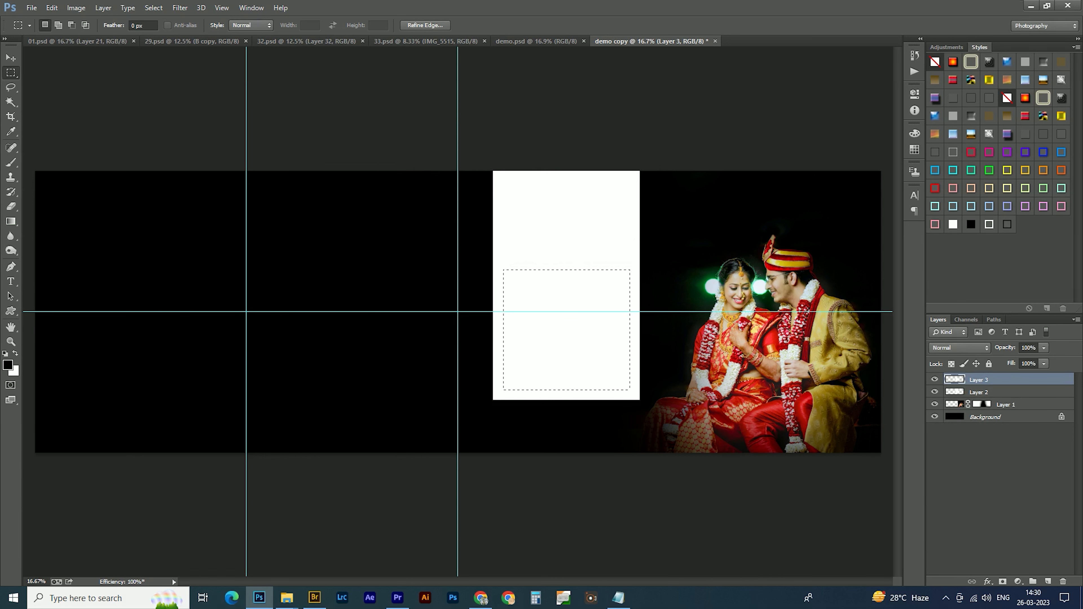
key(ctrl+d)
key(alt+BackSpace)
key(ctrl+t)
drag(568, 270, 567, 246)
key(Return)
- Nudge the black box until its side and lower margins within the white panel are even
key(v)
key(shift+Left)
key(shift+Up)
key(shift+Right)
key(shift+Left)
key(shift+Down)
key(shift+Up)
key(shift+Down)
key(Tab)
key(ctrl+0)
key(shift+Down)
key(shift+Up)
key(shift+Right)
key(shift+Up)
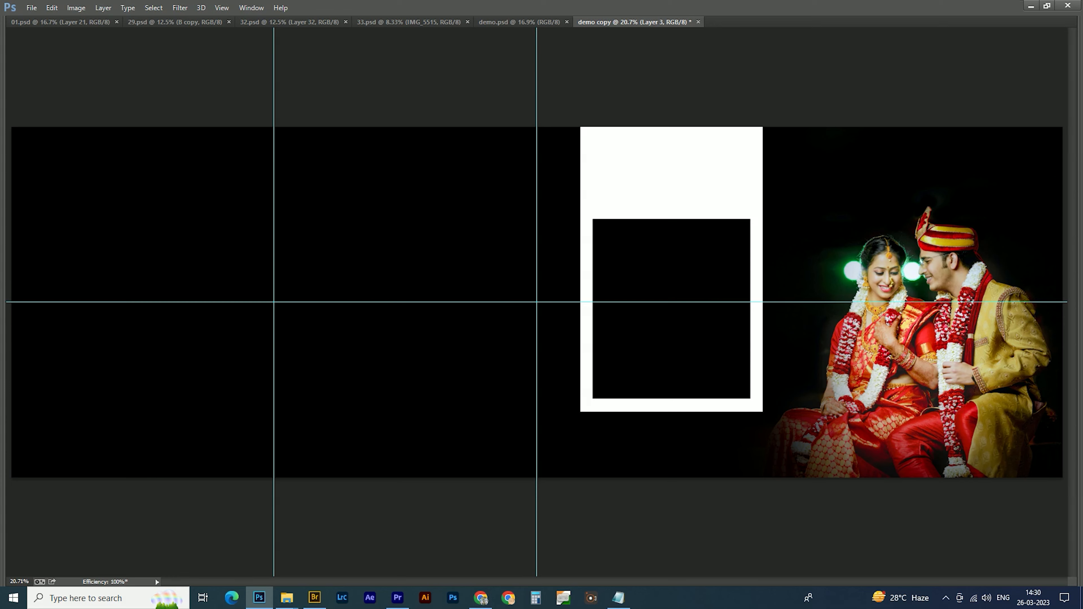
- Copy the "Beautiful Moments For Ever" title layers and their flower from 29.psd into the upper part of the demo copy's white panel
key(Tab)
key(ctrl+shift+Tab)
key(ctrl+shift+Tab)
key(ctrl+shift+Tab)
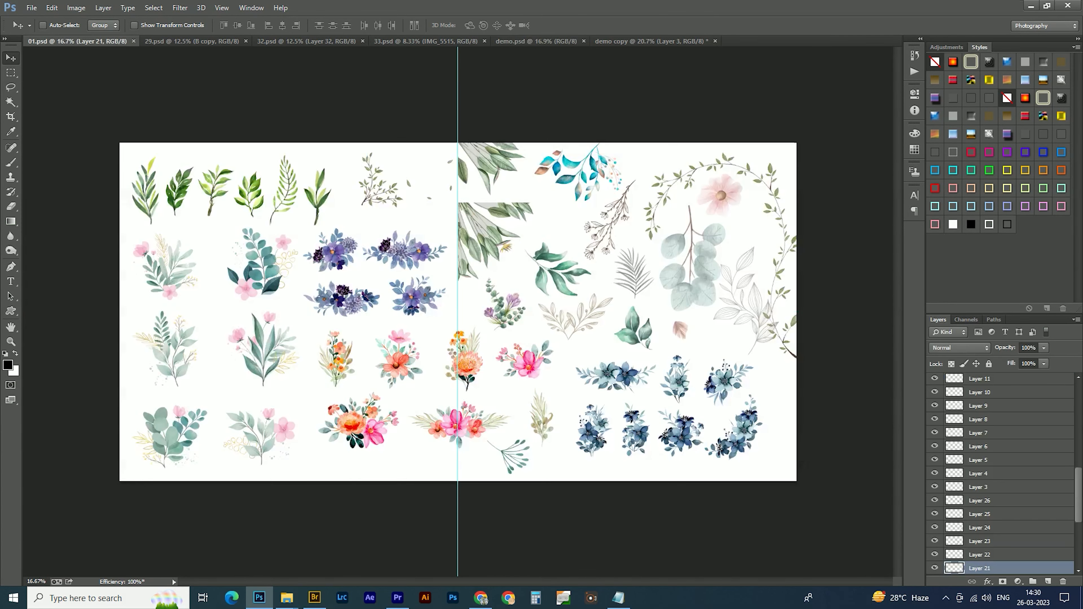
key(ctrl+shift+Tab)
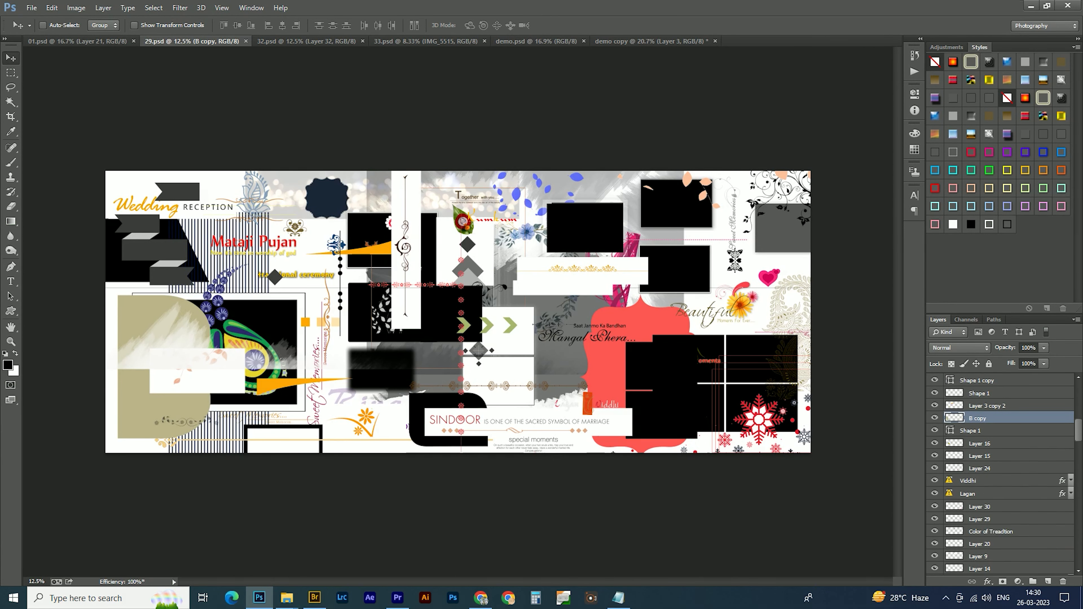
right_click(725, 323)
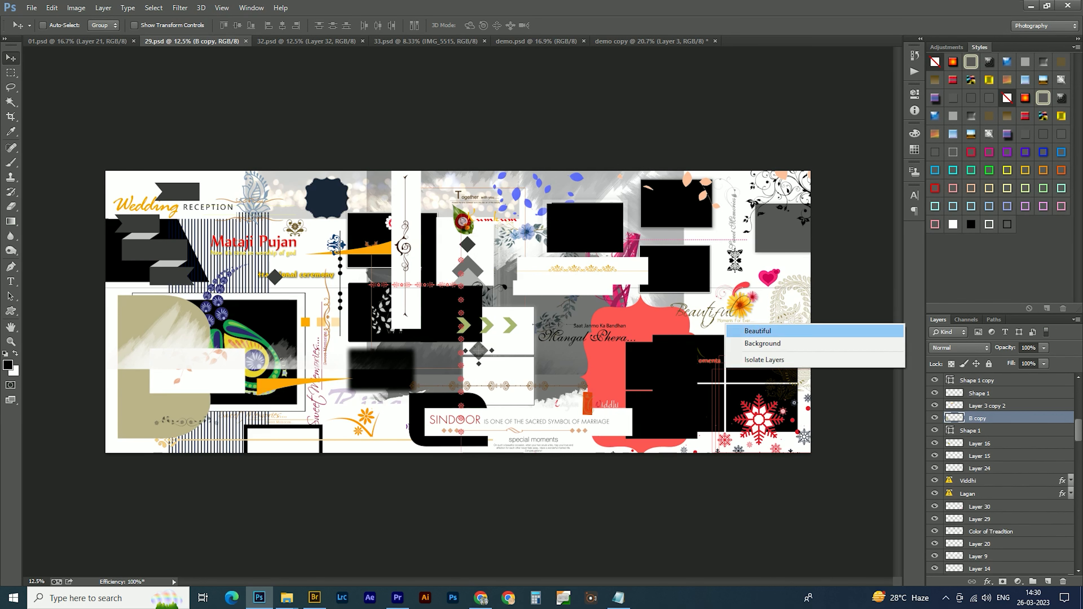
click(740, 330)
ctrl+shift+click(735, 321)
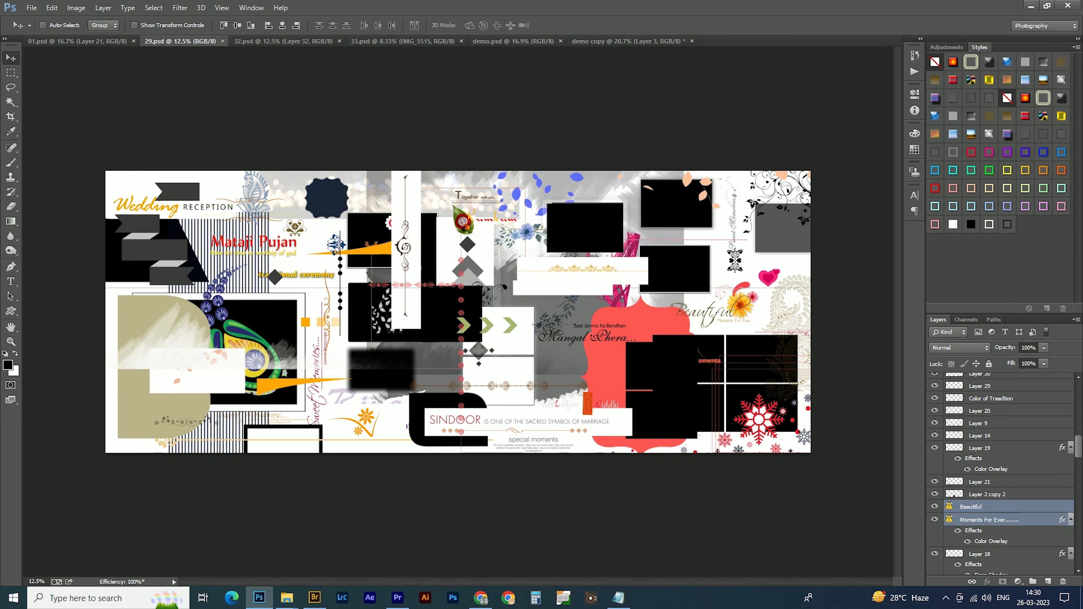
ctrl+shift+click(746, 305)
drag(747, 305, 778, 206)
drag(661, 180, 702, 182)
- Scale the title and flower group down slightly above the black box, accepting the existing pixel data for all missing fonts
key(ctrl+t)
key(alt+shift)
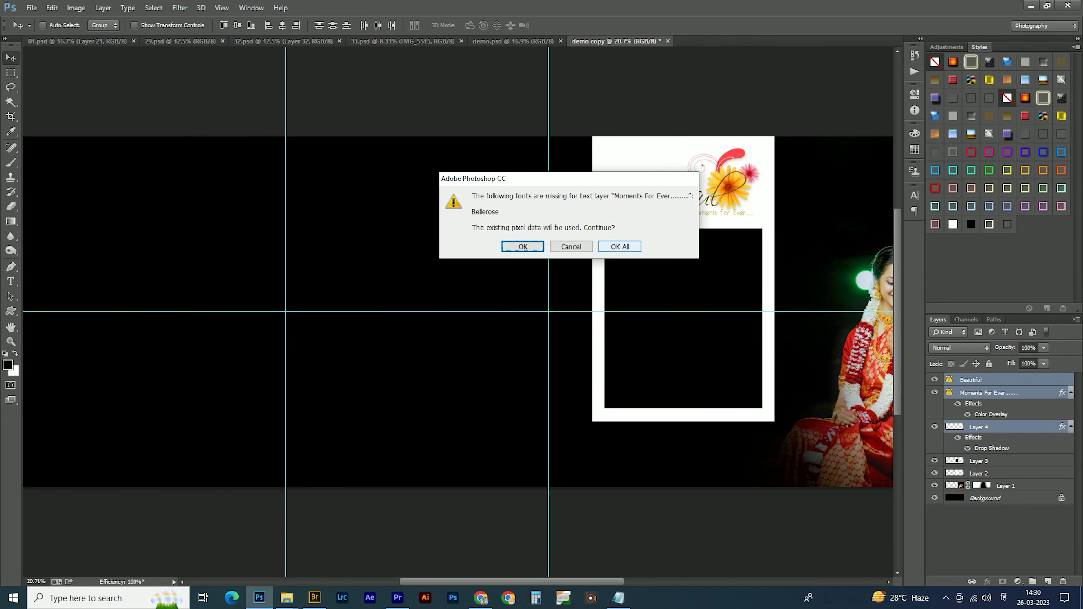
click(620, 247)
drag(760, 149, 745, 157)
drag(724, 195, 722, 196)
key(Return)
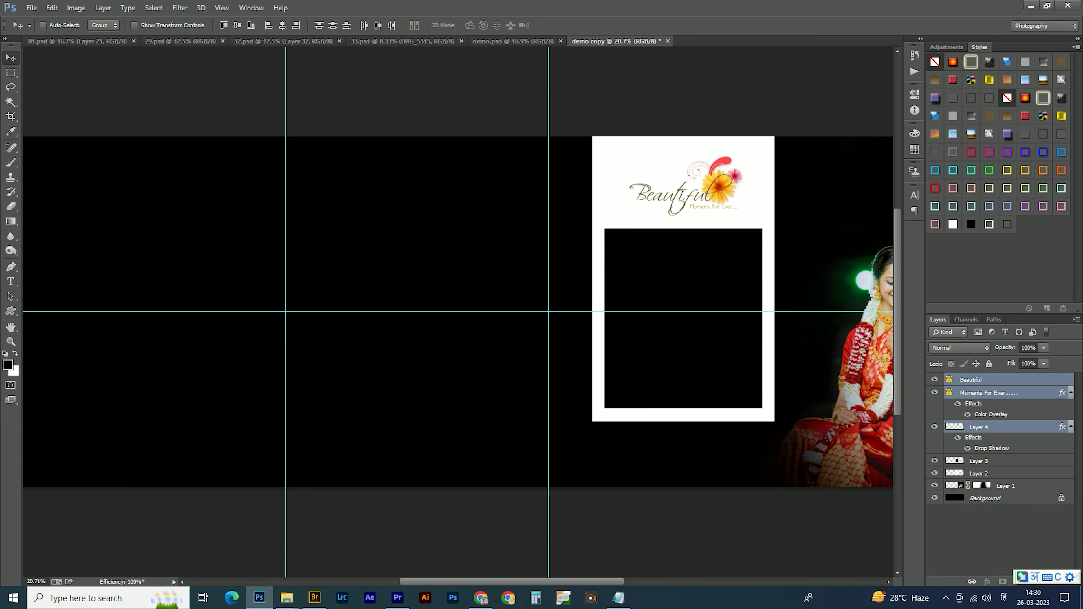
- Apply the black Color Overlay style to both title text layers and shift the title with its flower slightly left
click(989, 393)
shift+click(990, 380)
click(971, 225)
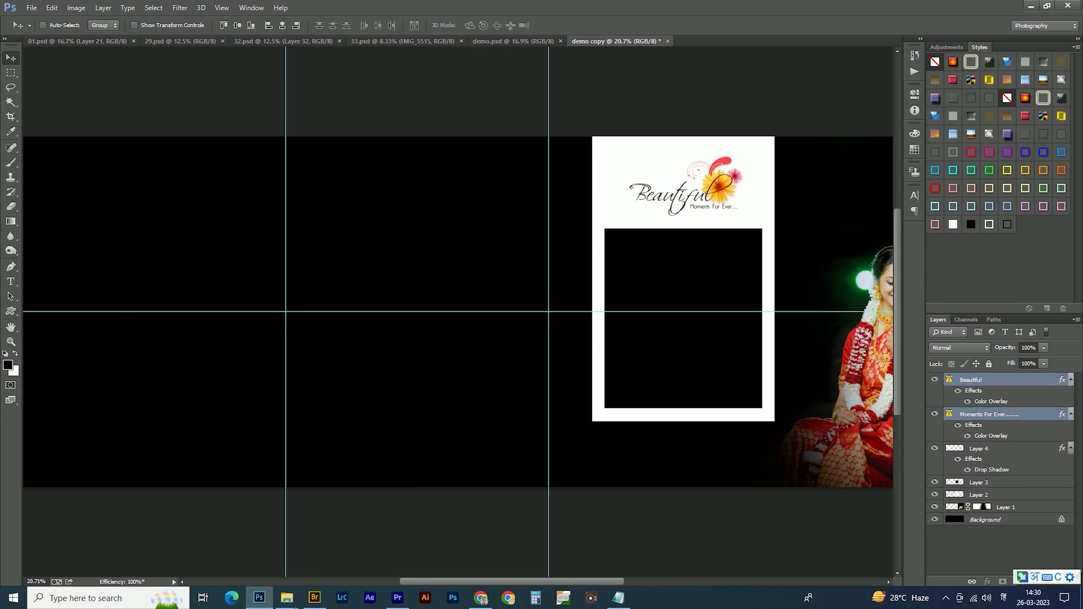
shift+click(990, 448)
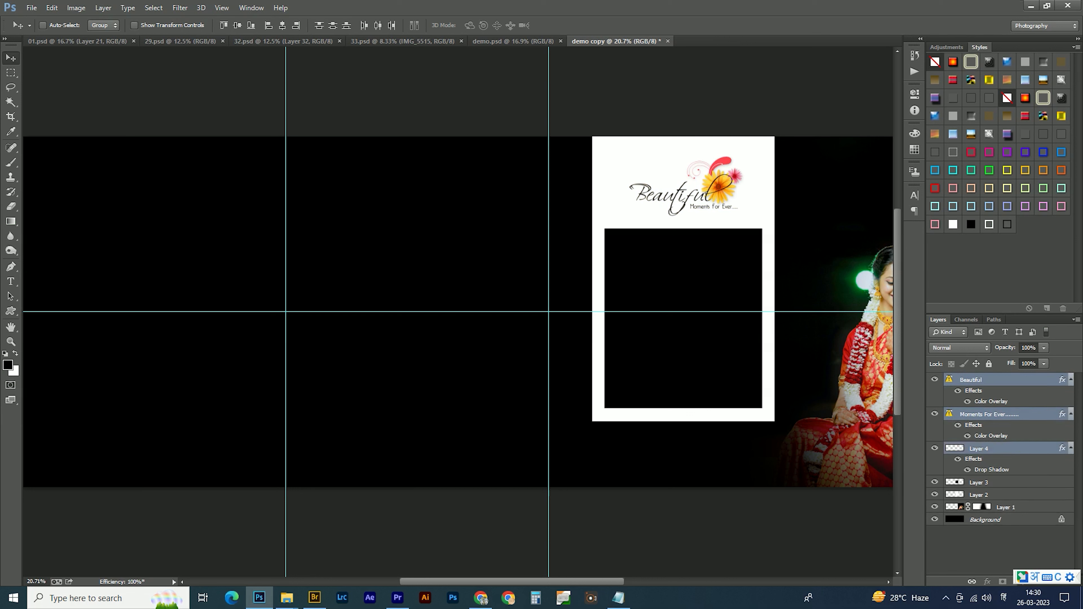
drag(744, 216, 738, 215)
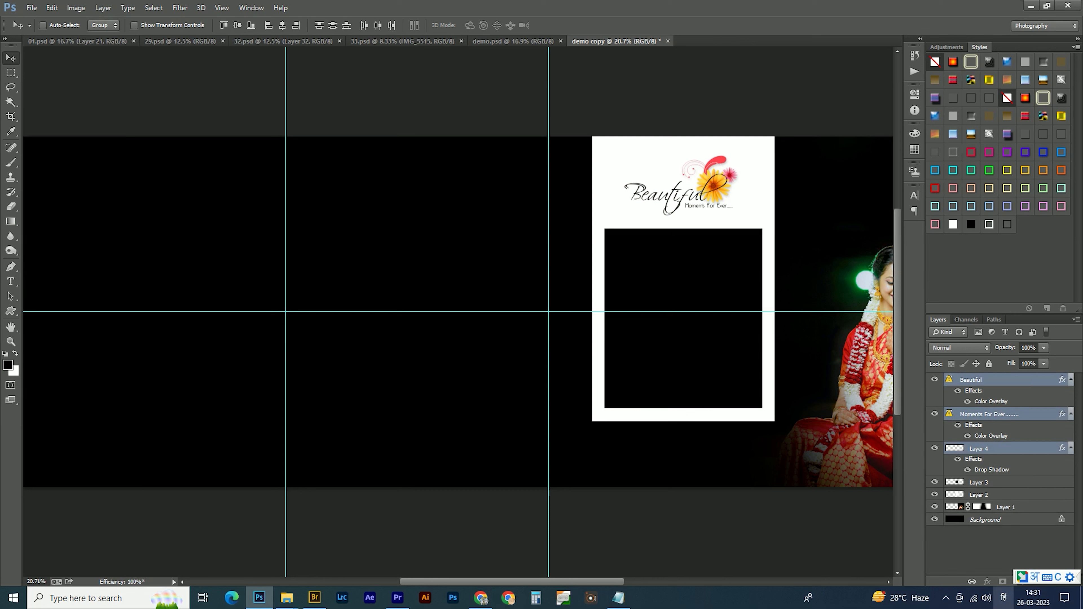
- Select the black box layer and open pexels-the-new-wed-photography-3599022.jpg from the photo folder
right_click(646, 367)
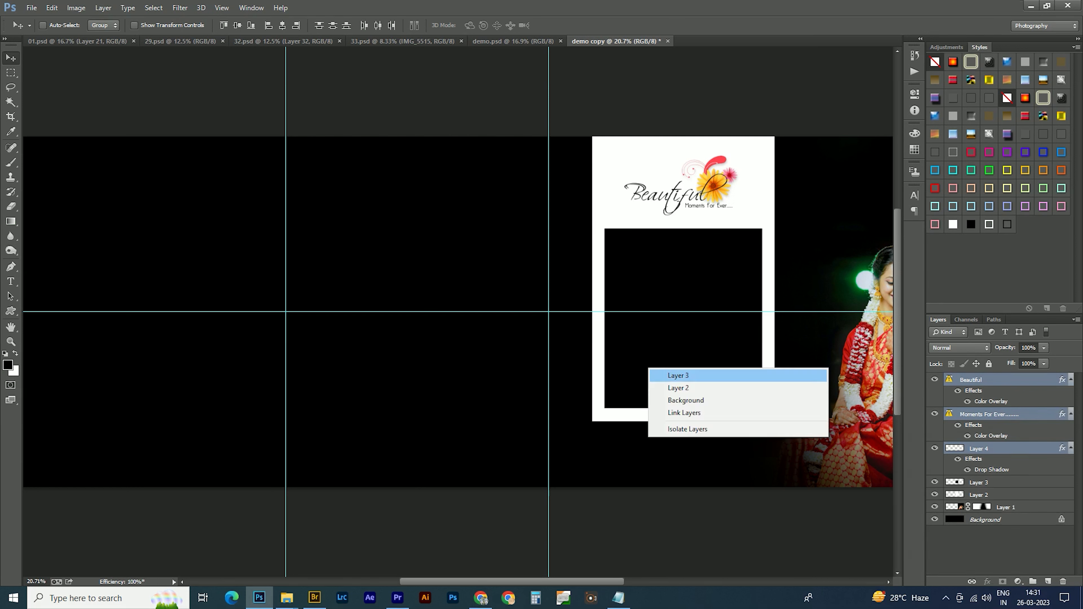
click(682, 375)
mouse_move(287, 597)
click(104, 551)
click(503, 184)
key(alt+Tab)
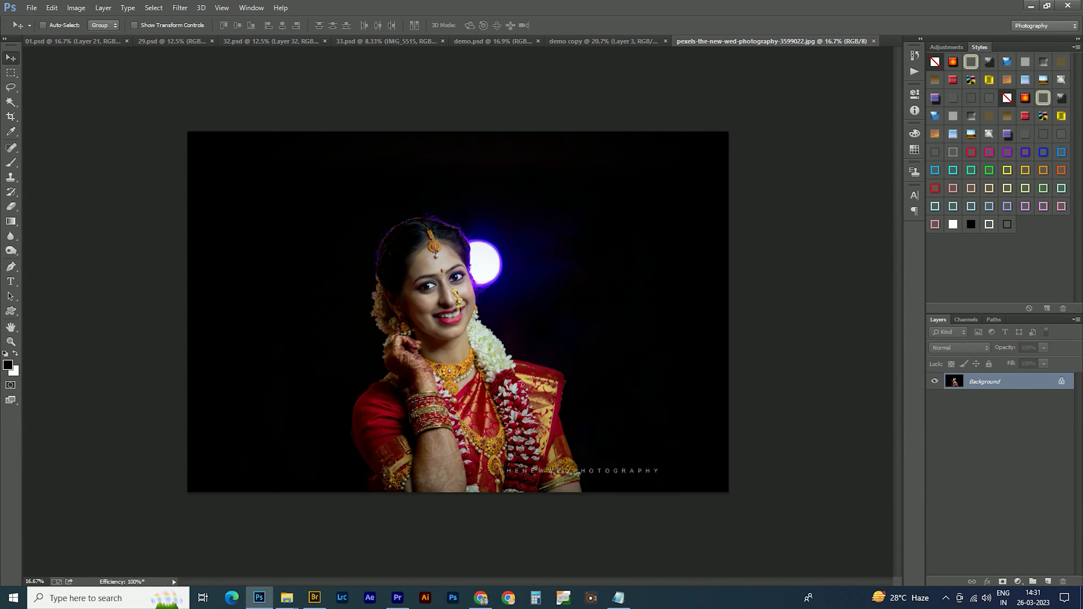
- Copy the whole bride portrait, close its document and paste it into the spread clipped to the black box
key(ctrl+a)
key(ctrl+c)
key(ctrl+w)
right_click(644, 295)
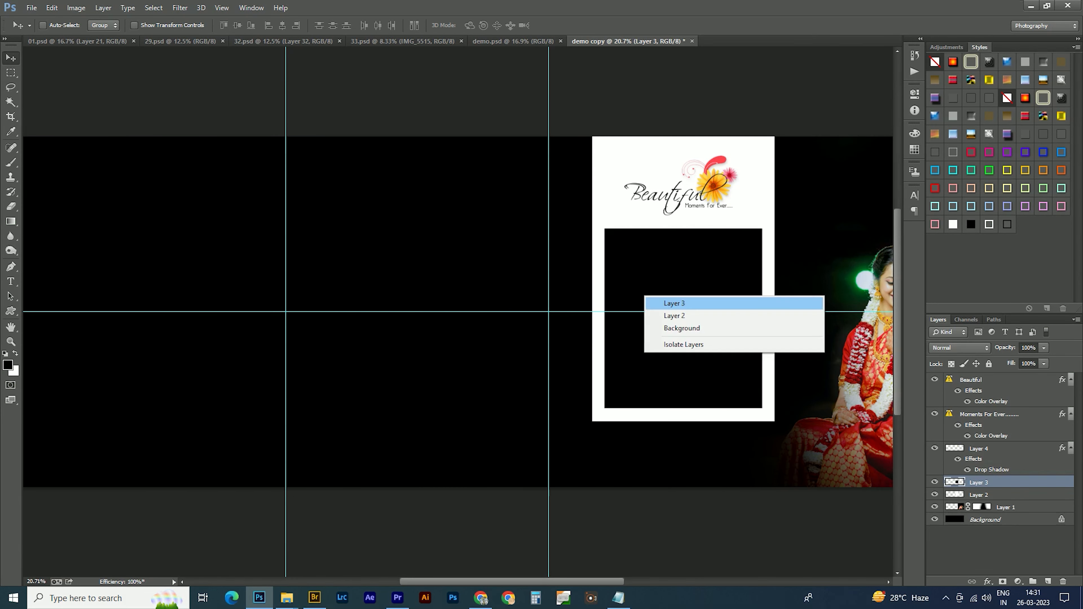
key(ctrl+v)
key(ctrl+alt+g)
- Scale the clipped bride portrait to about 44.8% and position the bride inside the box
key(ctrl+t)
drag(587, 329, 773, 231)
drag(309, 487, 526, 382)
drag(588, 259, 642, 317)
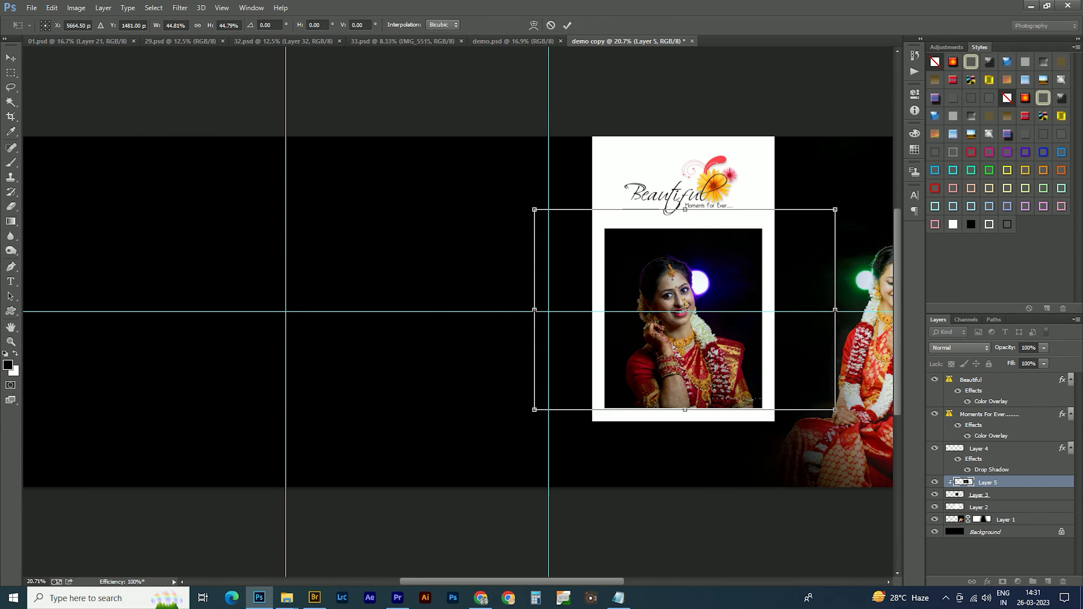
key(Return)
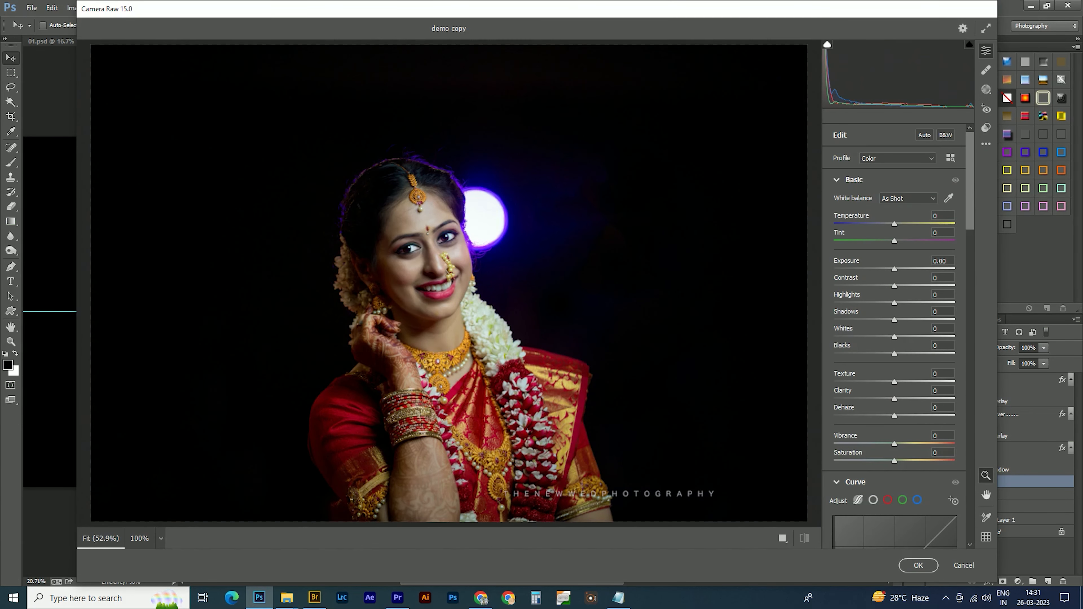
- Brighten the clipped bride portrait with the Camera Raw filter: exposure +1.30, contrast +21, highlights -49, shadows +21
drag(894, 269, 865, 303)
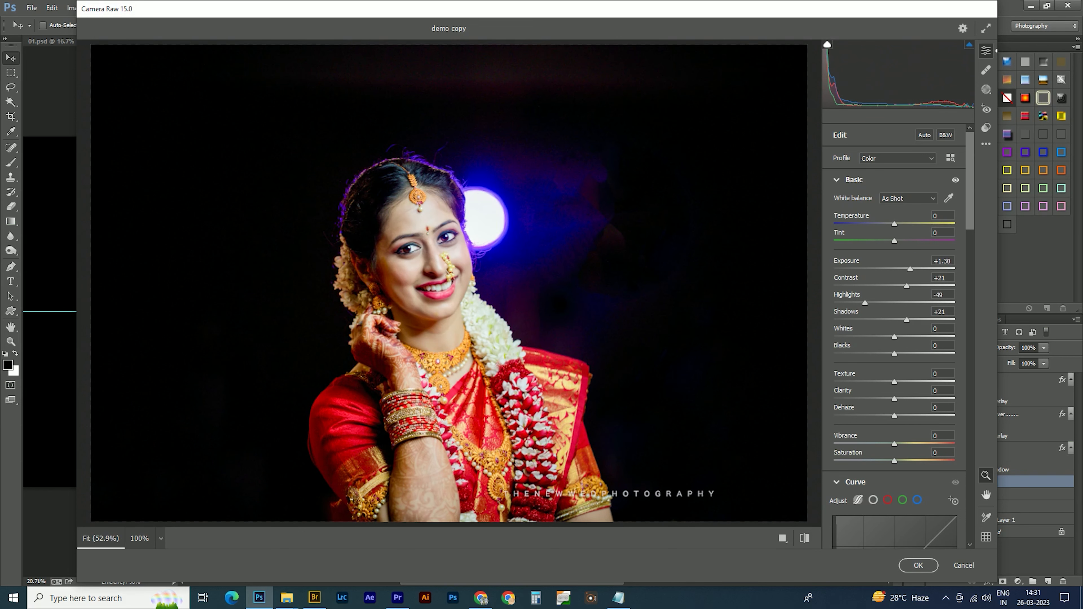
text(-26)
click(919, 565)
key(ctrl+d)
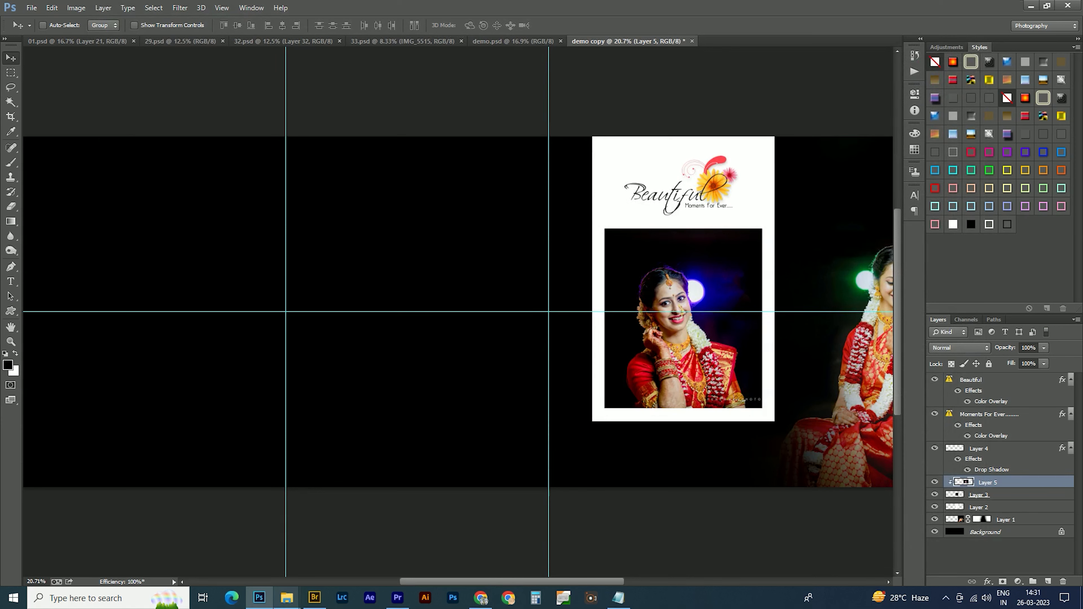
- Open pexels-the-new-wed-photography-3599020.jpg from the photo folder as its own document
click(287, 598)
click(111, 555)
click(214, 406)
drag(339, 213, 363, 239)
key(alt+Tab)
click(287, 598)
click(109, 552)
key(alt+Tab)
drag(338, 222, 555, 26)
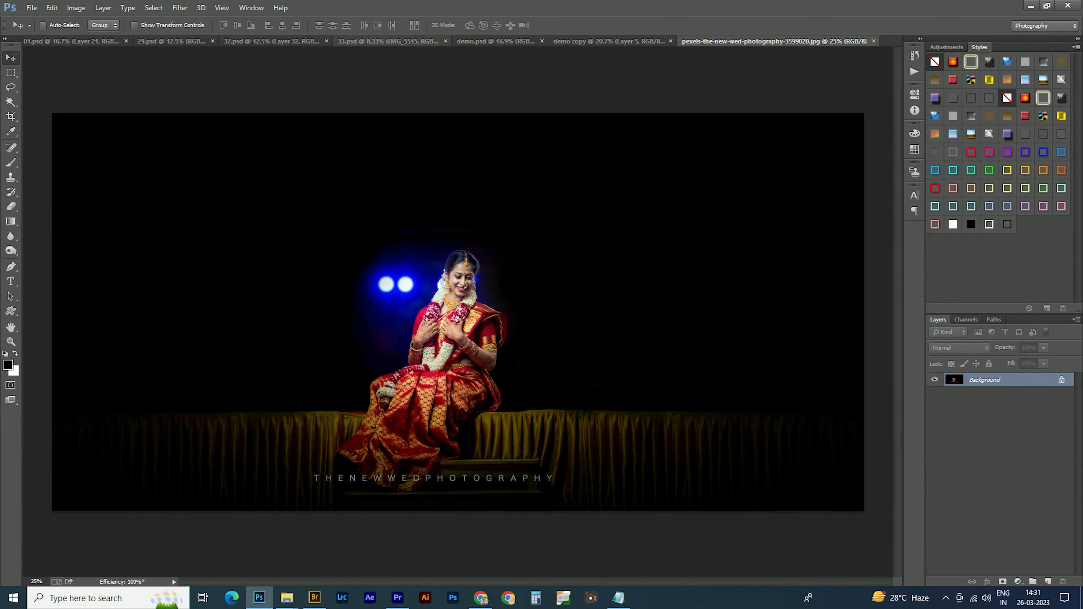
- Adjust the seated bride photo with the Camera Raw filter: exposure +0.75, contrast +34, blacks -43
click(180, 8)
click(220, 73)
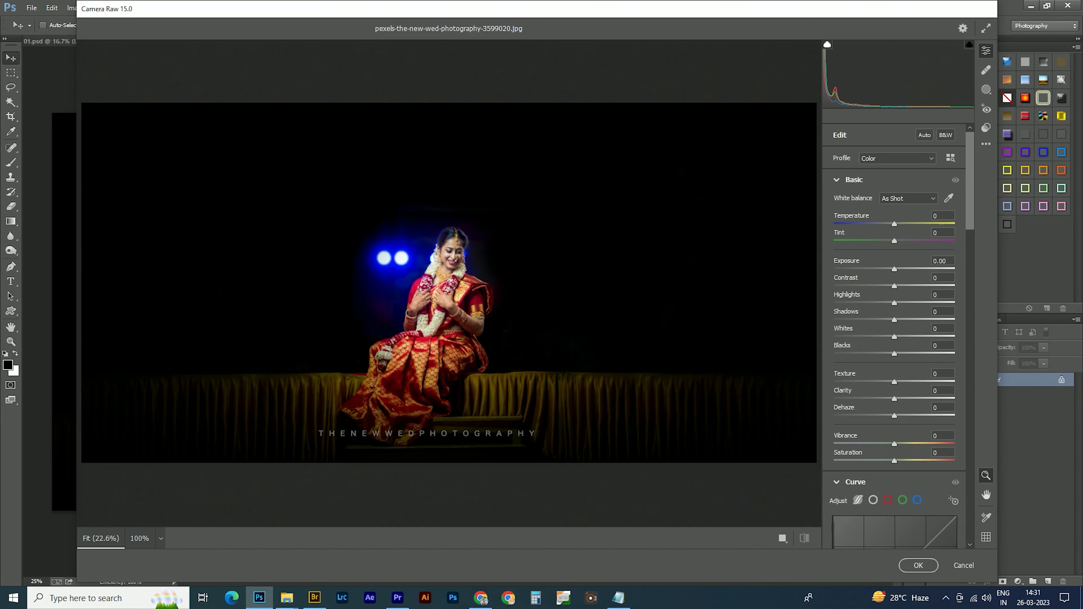
drag(894, 269, 913, 286)
drag(894, 354, 869, 354)
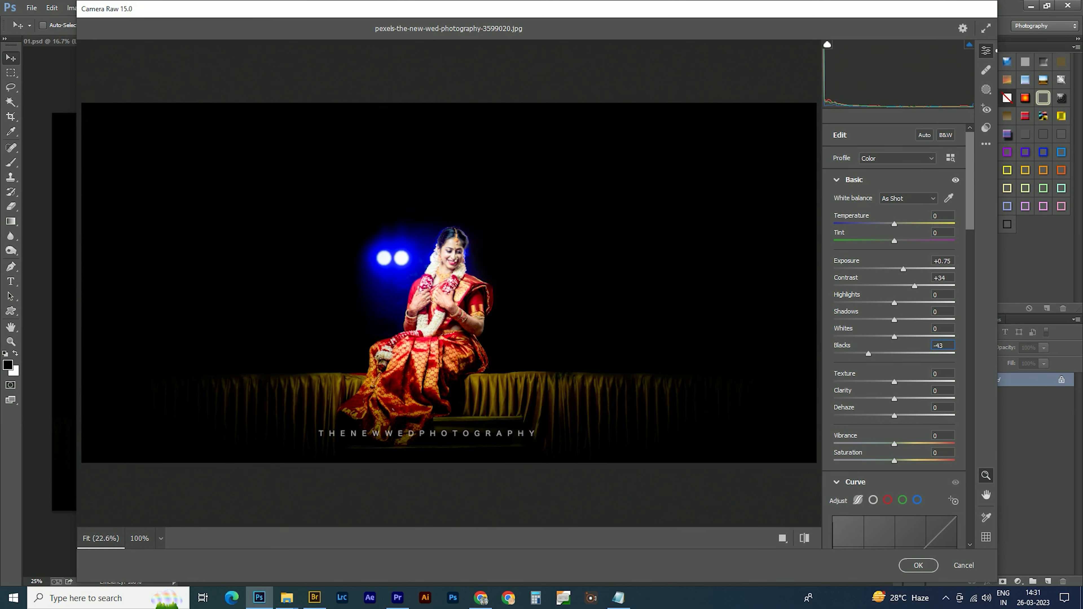
click(919, 565)
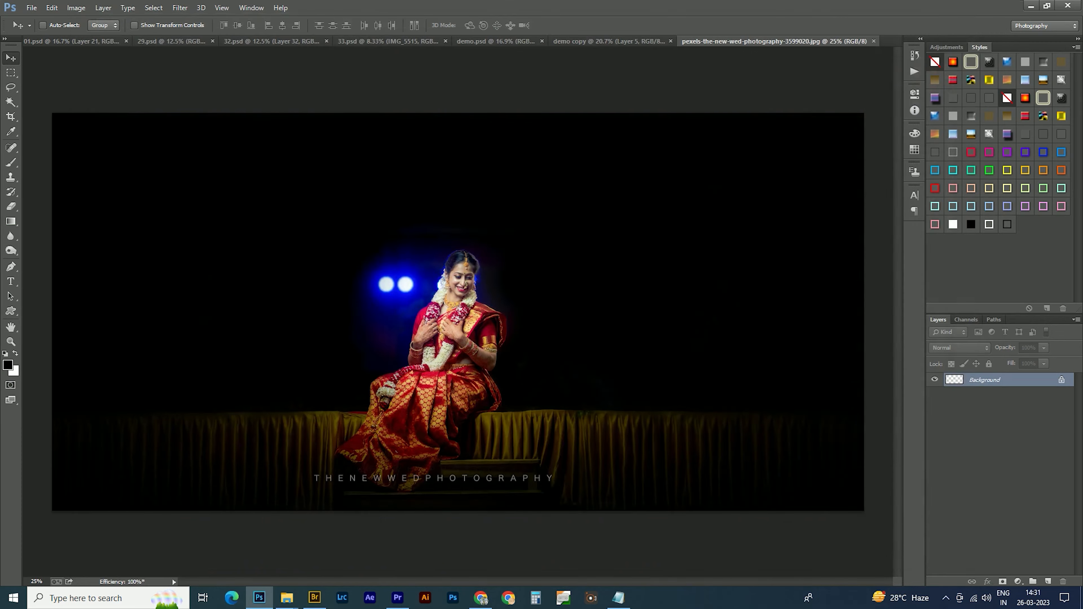
- Copy the whole seated bride photo and close its document without saving
key(ctrl+a)
key(ctrl+w)
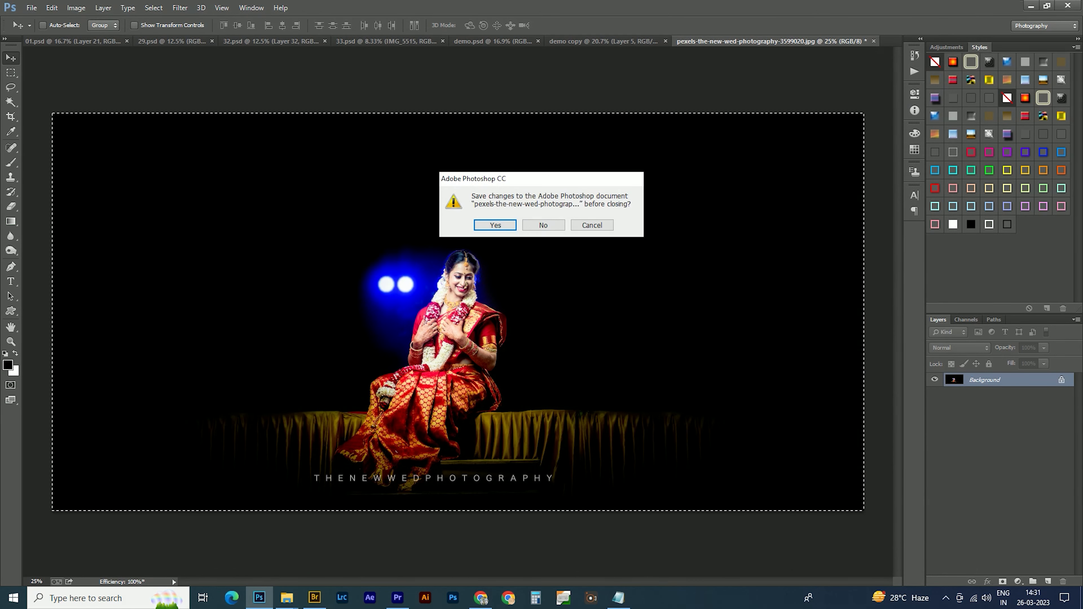
key(n)
- Paste the seated bride photo over the left part of the demo copy spread and enlarge it slightly
scroll(458, 312, down, 4)
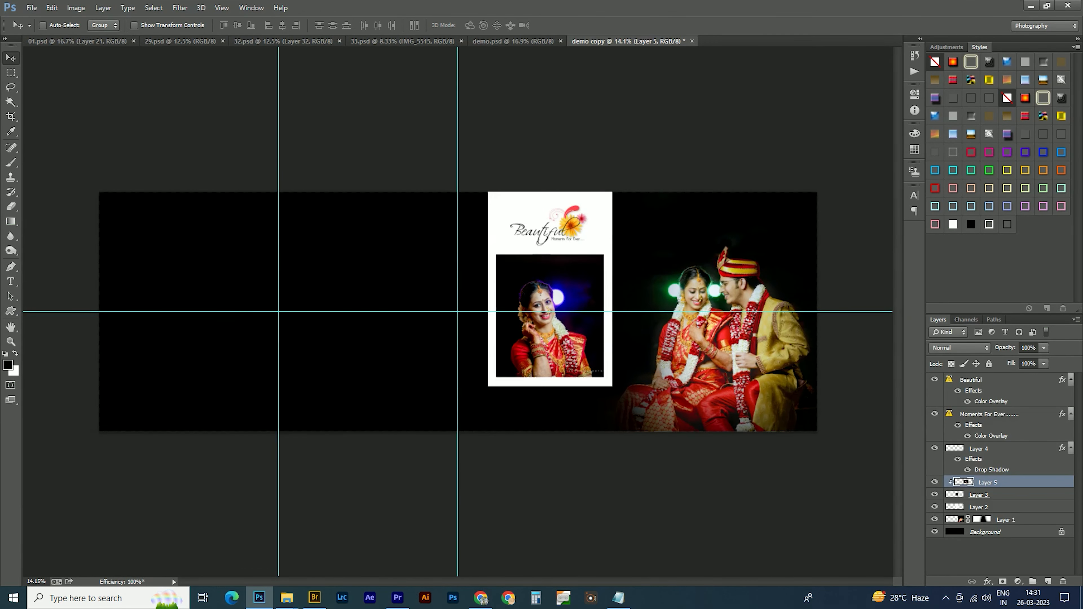
scroll(425, 295, up, 3)
drag(425, 295, 605, 305)
key(ctrl+v)
key(ctrl+t)
drag(816, 186, 867, 161)
key(Return)
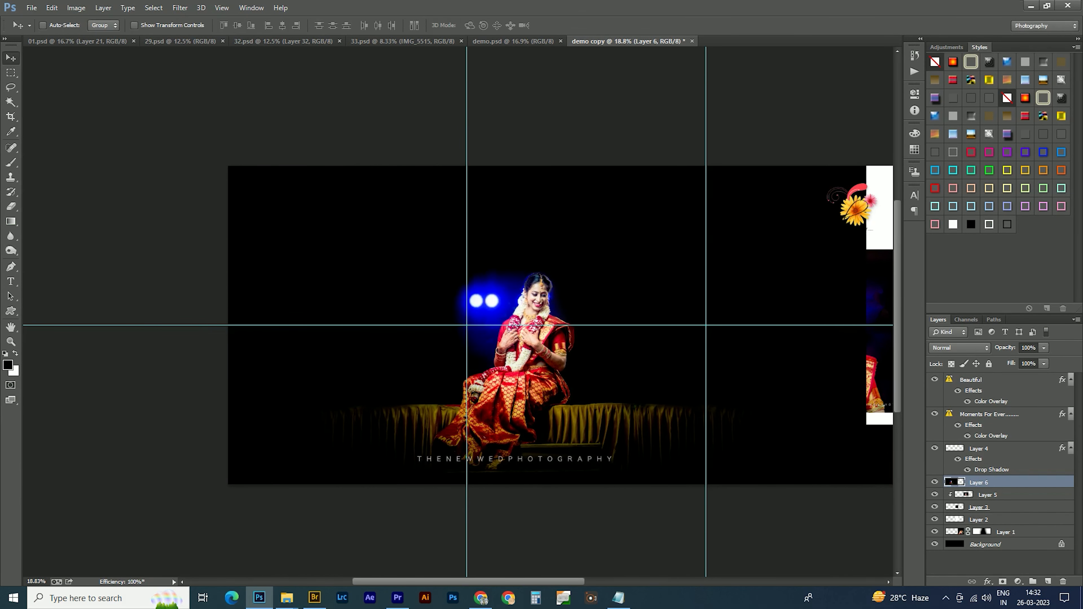
- Send the seated bride photo behind all layers except the background, then enlarge and position it across the spread's left half
key(ctrl+shift+bracketleft)
drag(620, 198, 557, 198)
key(ctrl+t)
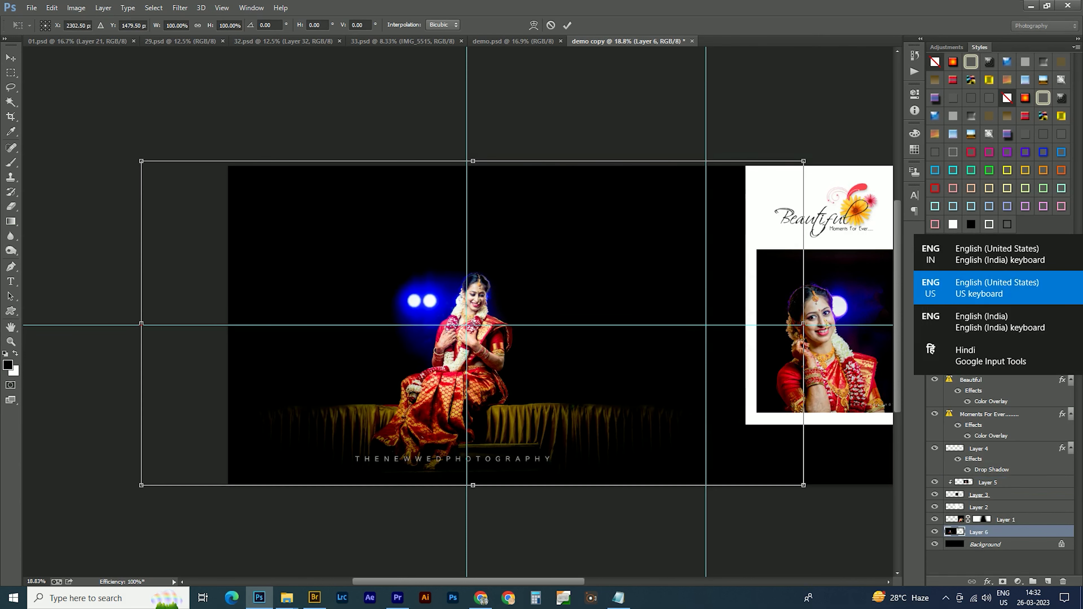
drag(803, 161, 885, 122)
drag(611, 225, 634, 184)
key(Return)
key(Tab)
key(ctrl+0)
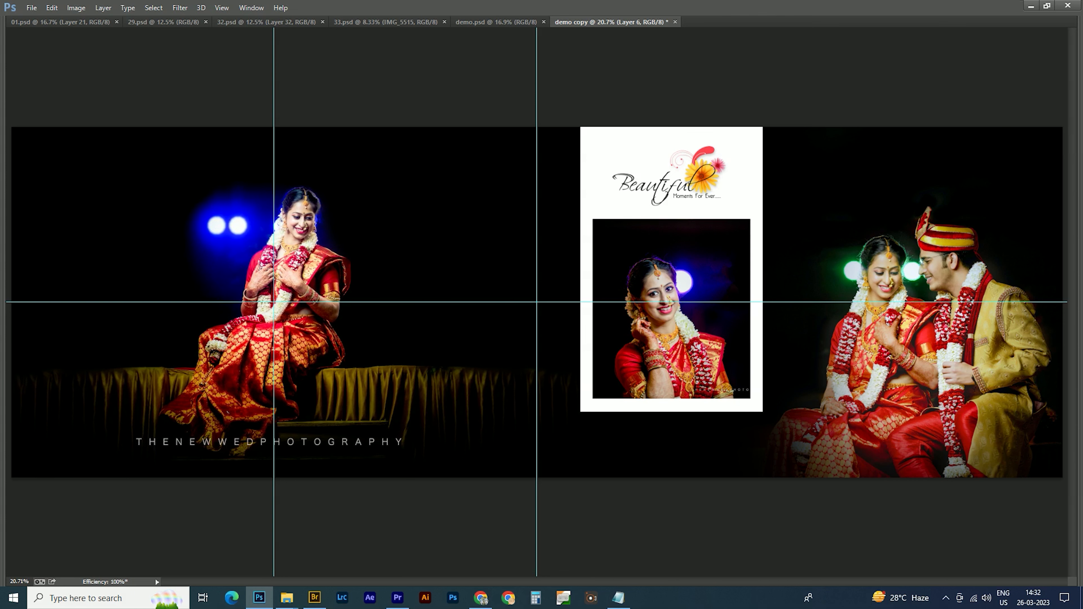
- Add a thin white rectangular outline on a new layer behind the white panel, offset past its left and lower edges
drag(570, 127, 728, 437)
key(shift+ctrl+n)
key(Return)
key(alt+e)
key(s)
key(Return)
key(ctrl+d)
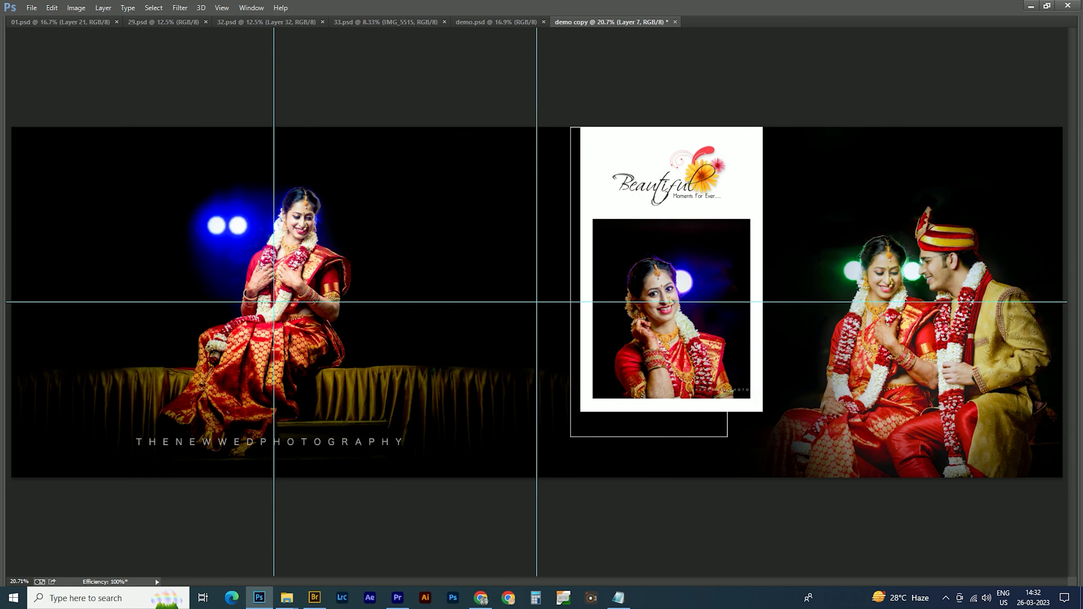
- Move the thin white outline upward and fine-tune its offset so it extends slightly beyond the panel's left and lower edges
drag(698, 406, 697, 389)
key(shift+Down)
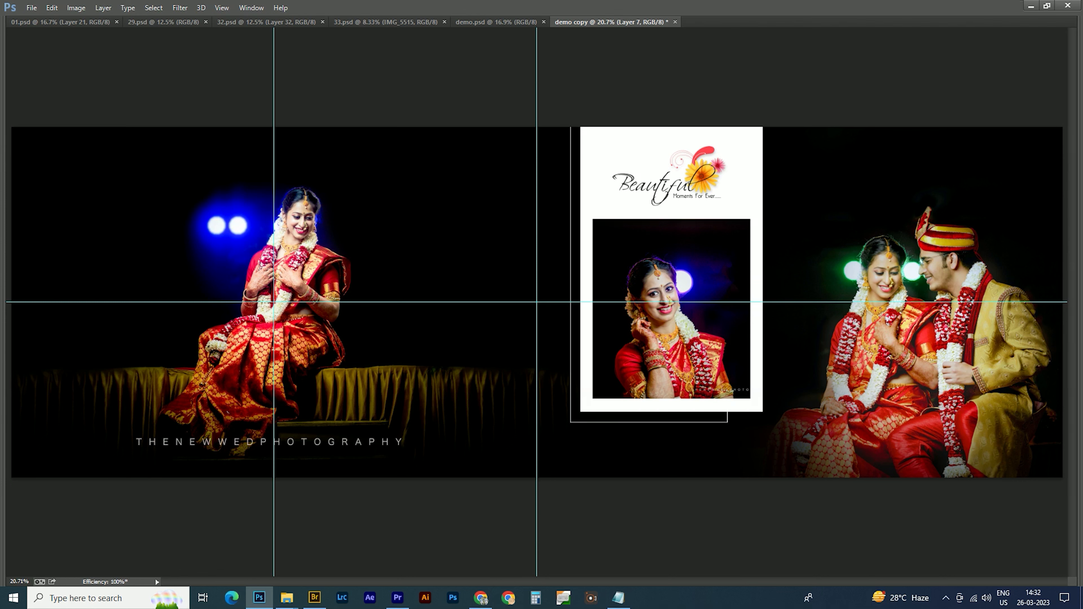
key(Right)
key(Up)
key(Down)
key(Left)
key(Right)
key(Down)
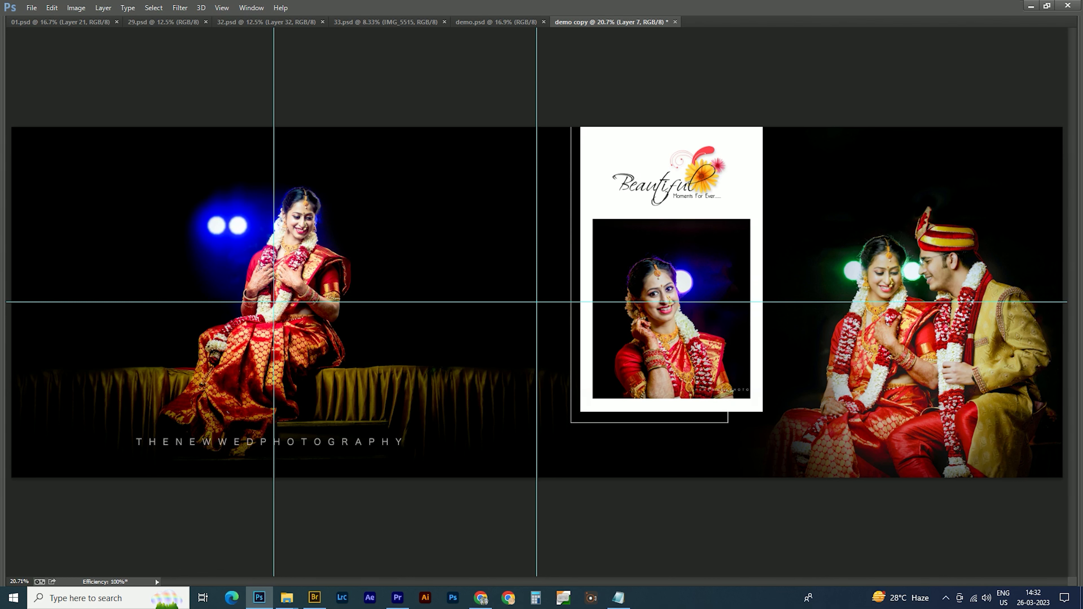
- Draw a small white flower-shaped ornament and place it at the lower-left corner of the thin outline
key(Tab)
mouse_move(591, 445)
mouse_down()
mouse_move(600, 452)
mouse_move(582, 432)
mouse_up()
key(v)
scroll(581, 411, up, 9)
drag(618, 475, 624, 480)
- Nudge the flower ornament until it is centred exactly where the outline's left and lower lines meet
key(Down)
key(Down)
key(Down)
key(Down)
key(Down)
key(Right)
key(Right)
key(Right)
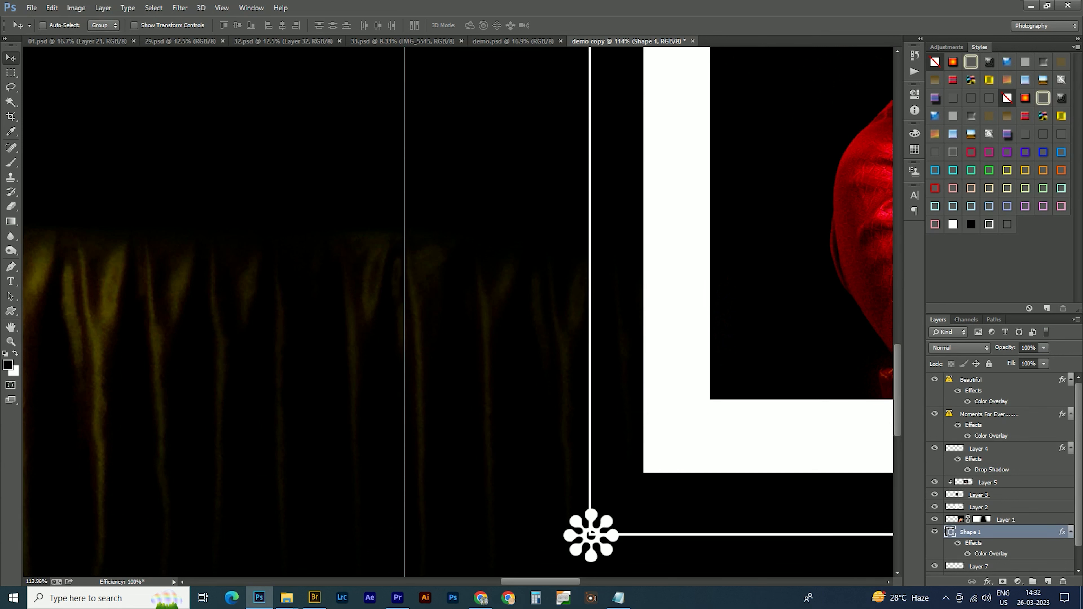
key(Up)
key(Left)
key(Right)
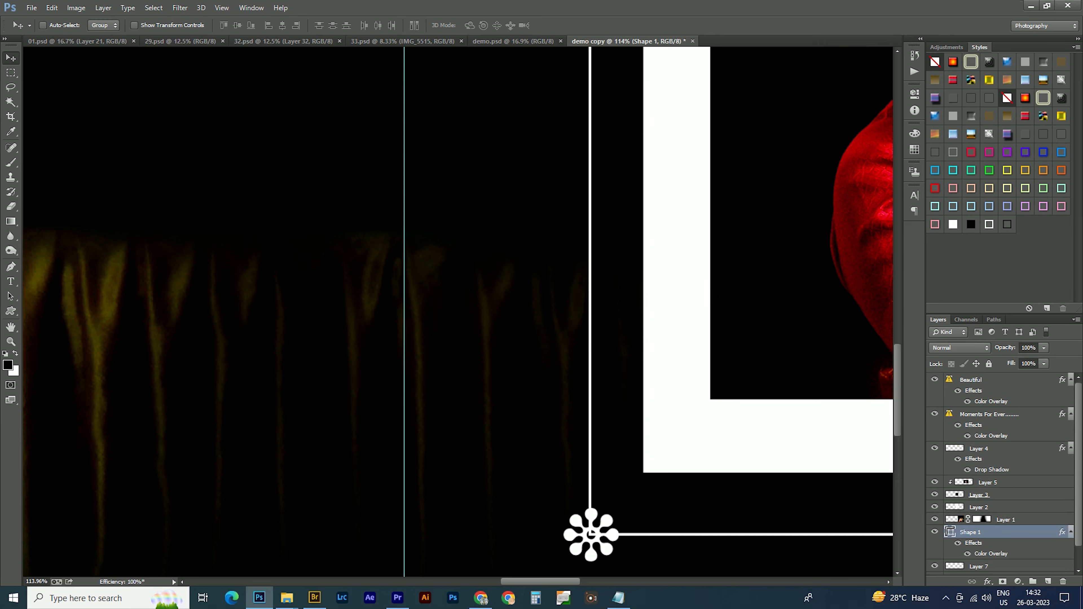
key(Left)
key(ctrl+0)
key(Tab)
key(Tab)
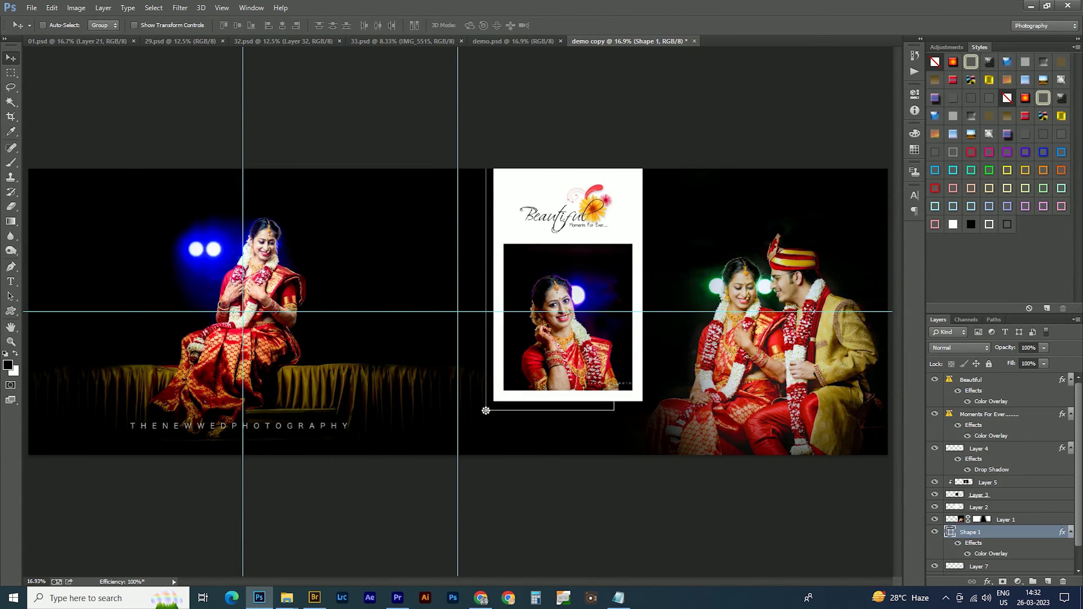